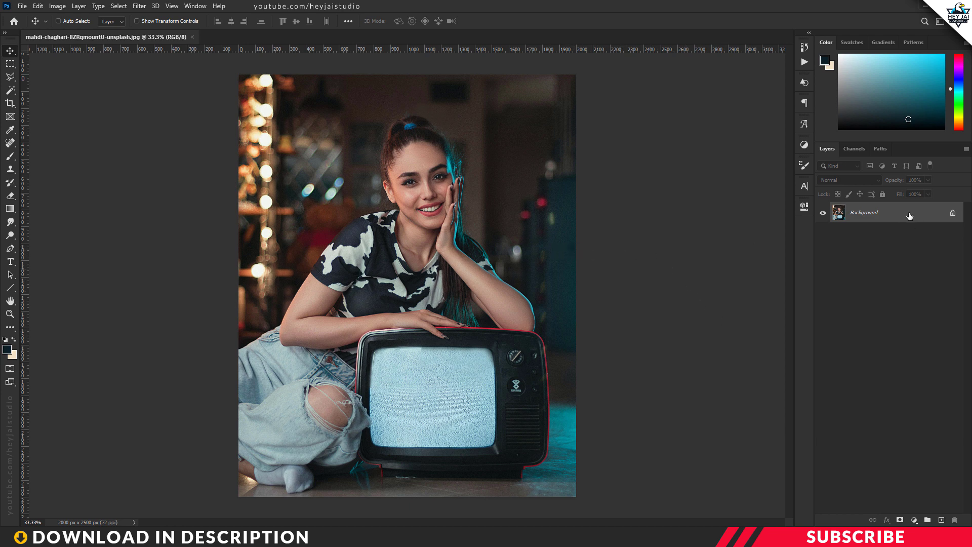
Step: Duplicate the Background layer of the TV portrait and head to the Filter menu
drag(904, 216, 941, 519)
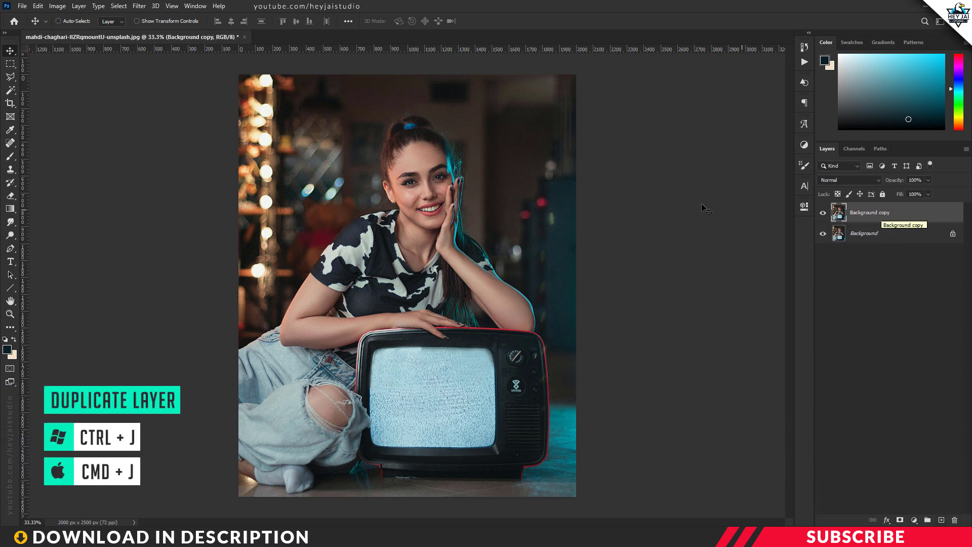
click(141, 7)
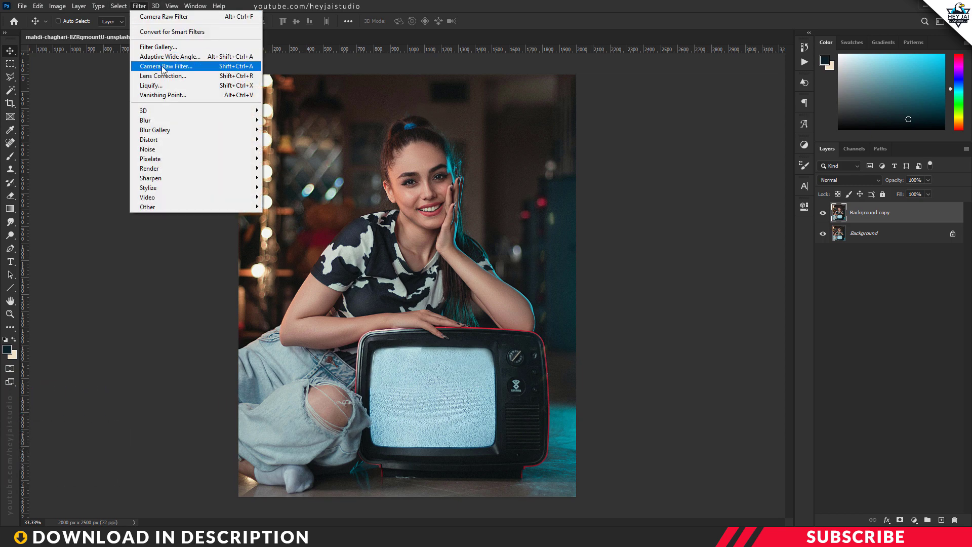
Step: Load the Fresh colors.xmp preset onto the TV portrait in the Camera Raw Filter
click(198, 71)
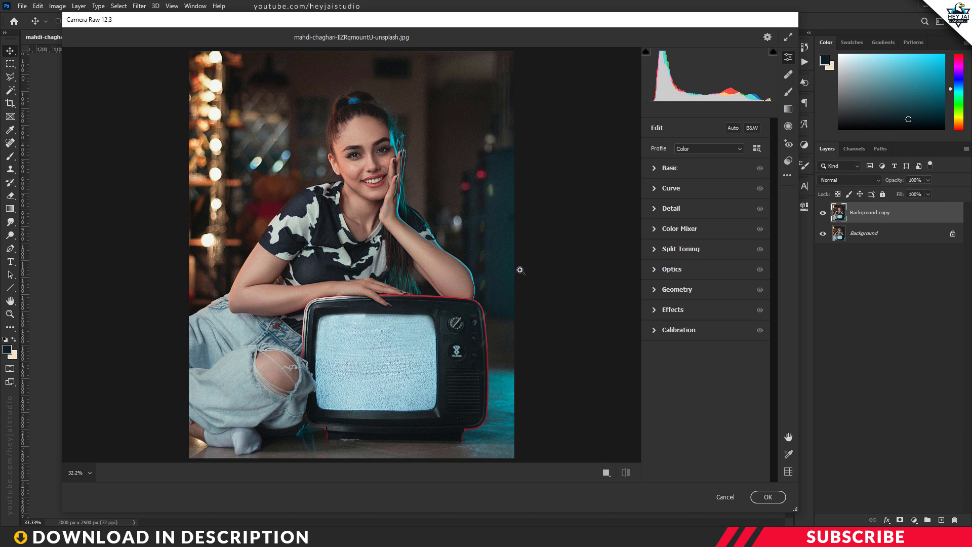
click(788, 175)
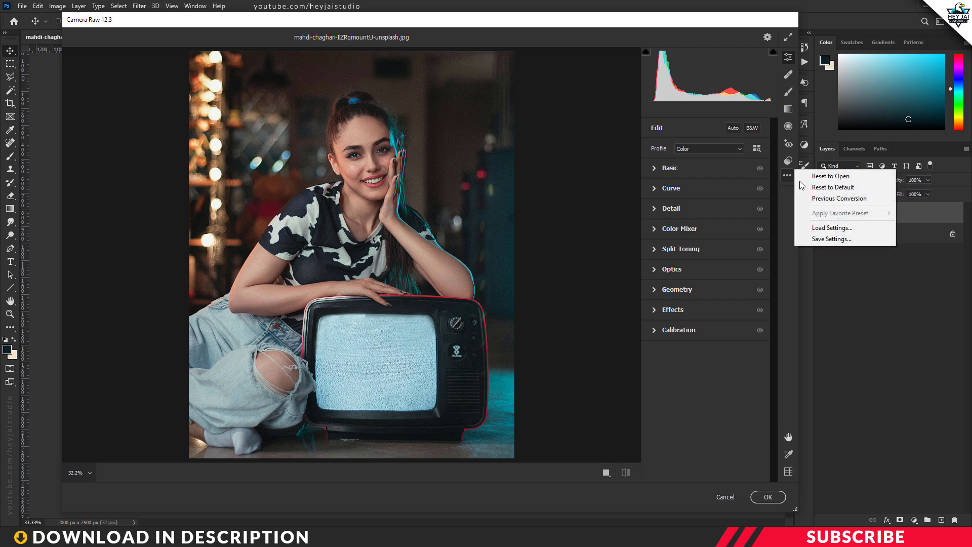
click(835, 228)
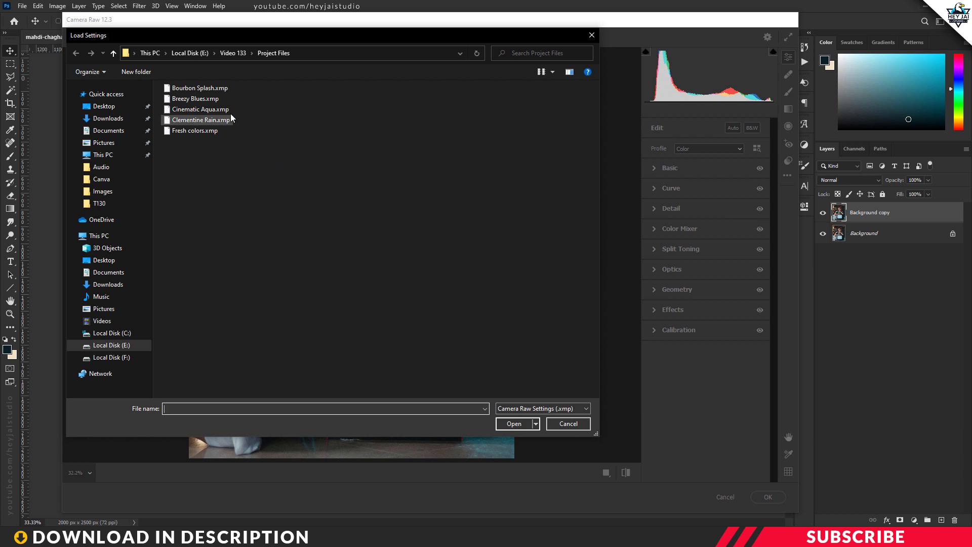
click(212, 135)
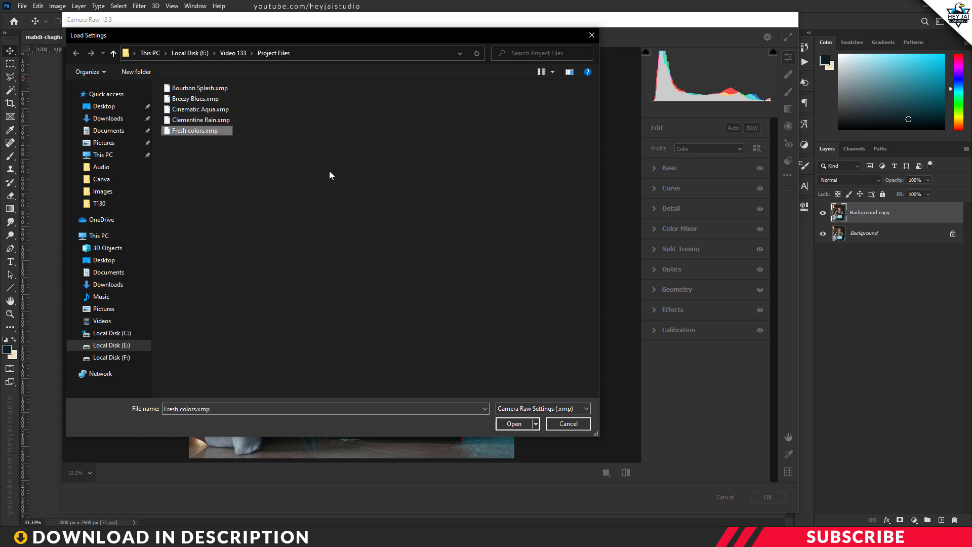
click(520, 425)
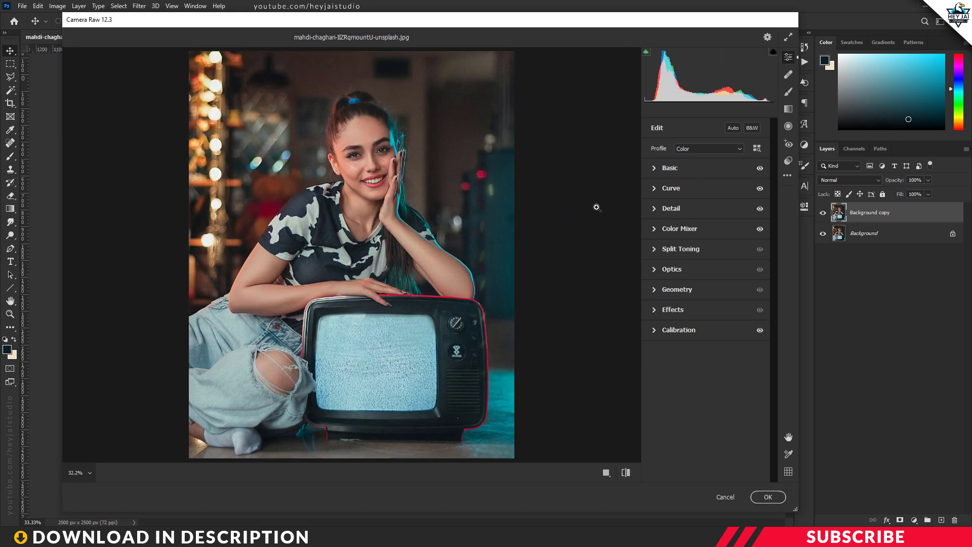
Step: Review the Basic sliders and apply the Fresh colors grade with OK
click(657, 168)
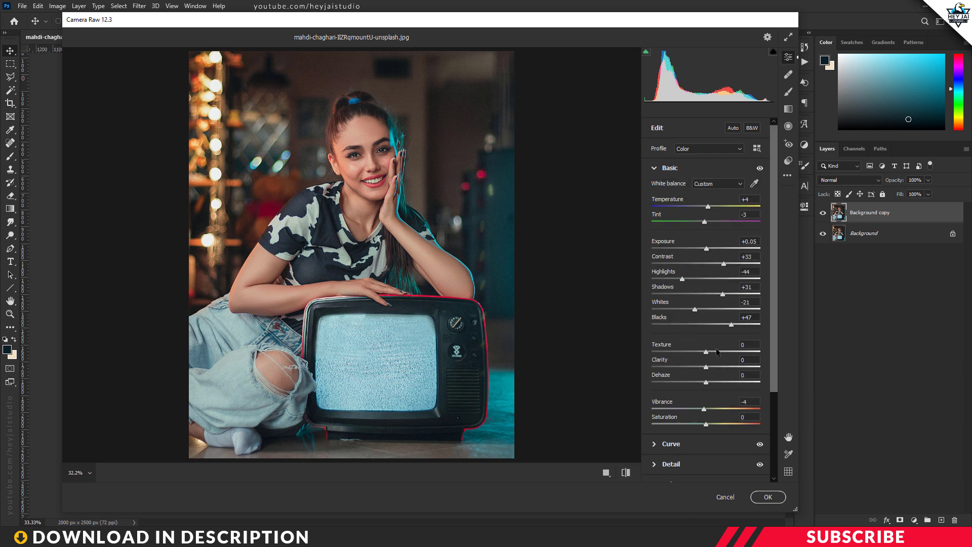
click(655, 168)
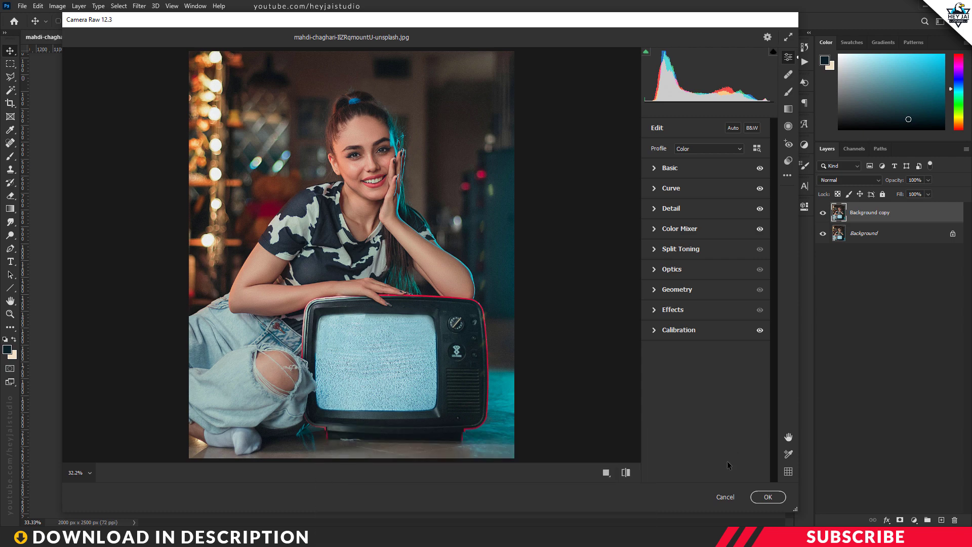
click(768, 497)
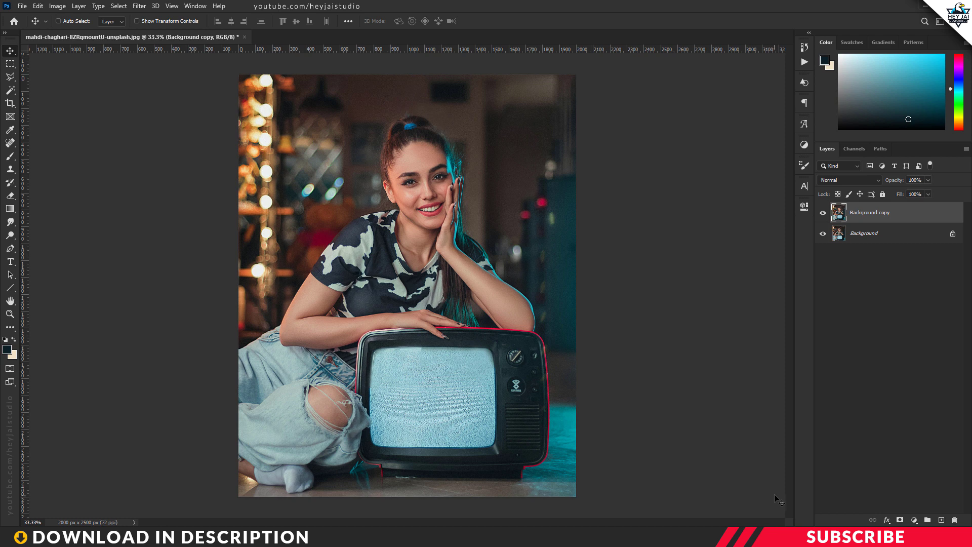
Step: Hide and show the Background copy layer to compare before and after
click(822, 214)
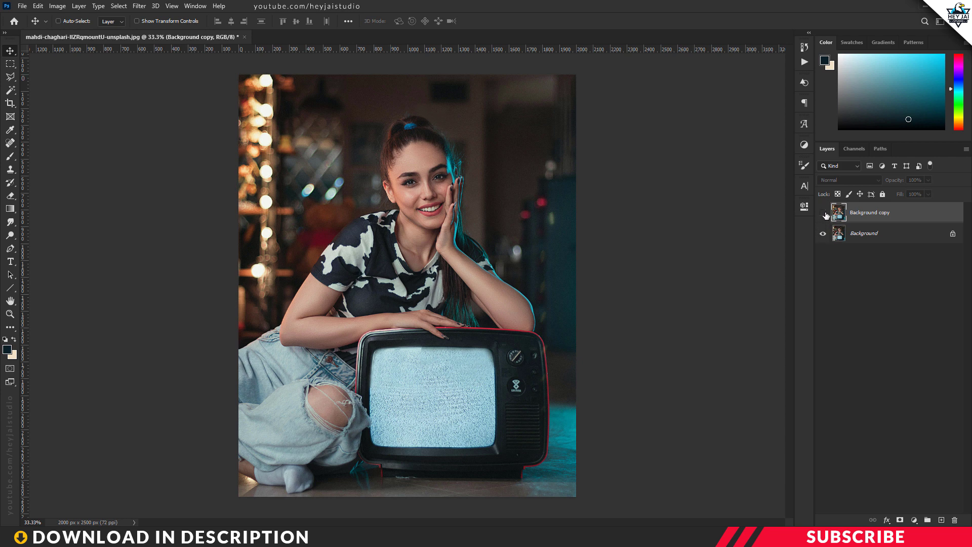
click(823, 213)
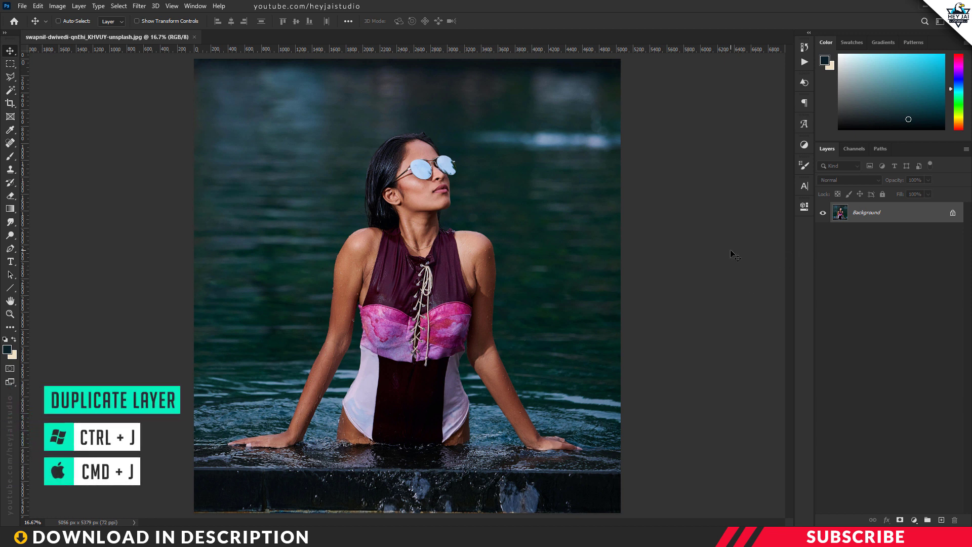
Step: Duplicate the pool photo's Background layer with Ctrl+J and head to the Filter menu
key(ctrl+j)
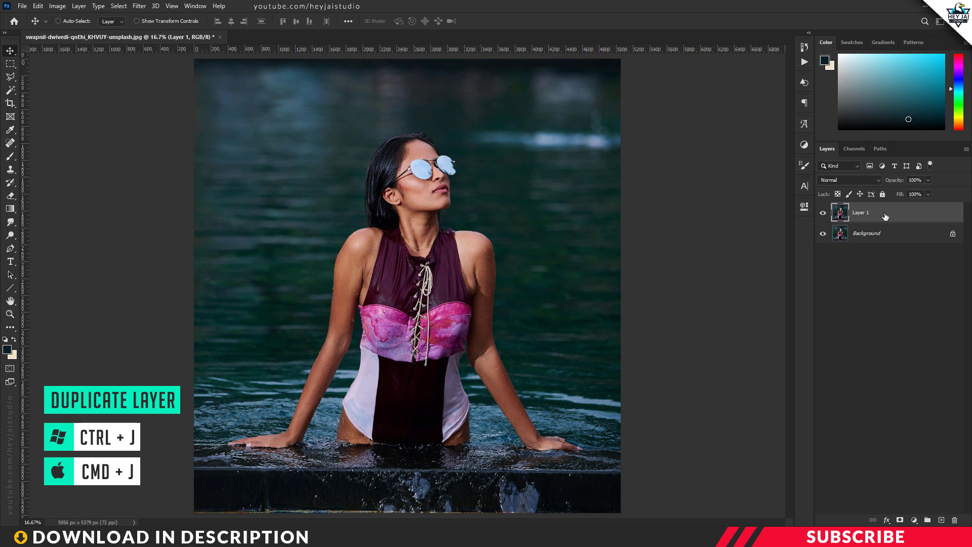
click(138, 6)
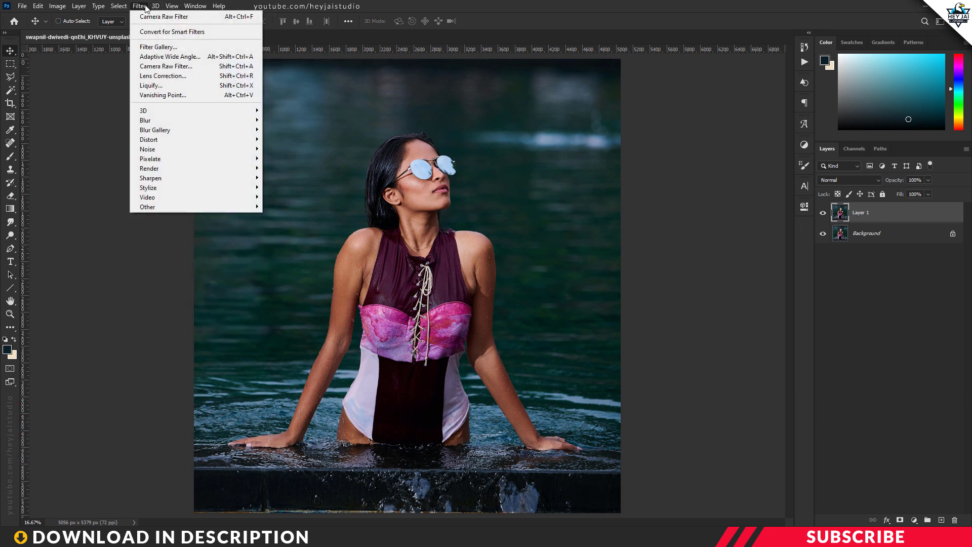
Step: Load the Cinematic Aqua.xmp preset onto the pool photo in the Camera Raw Filter
click(165, 65)
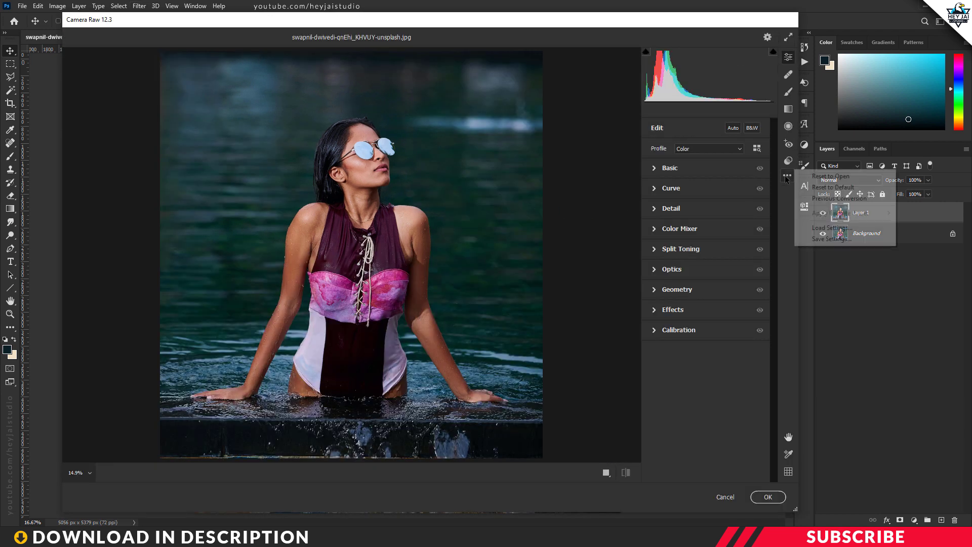
click(788, 175)
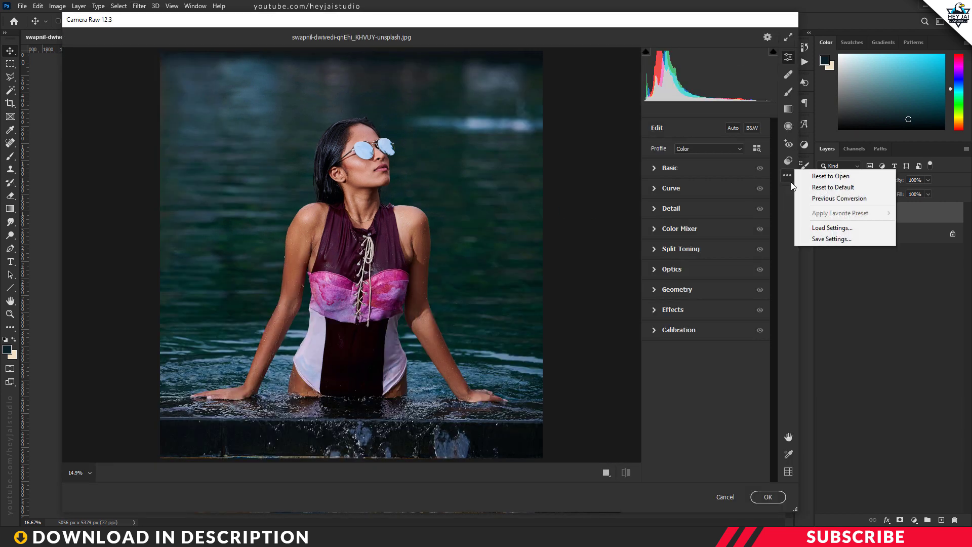
click(831, 228)
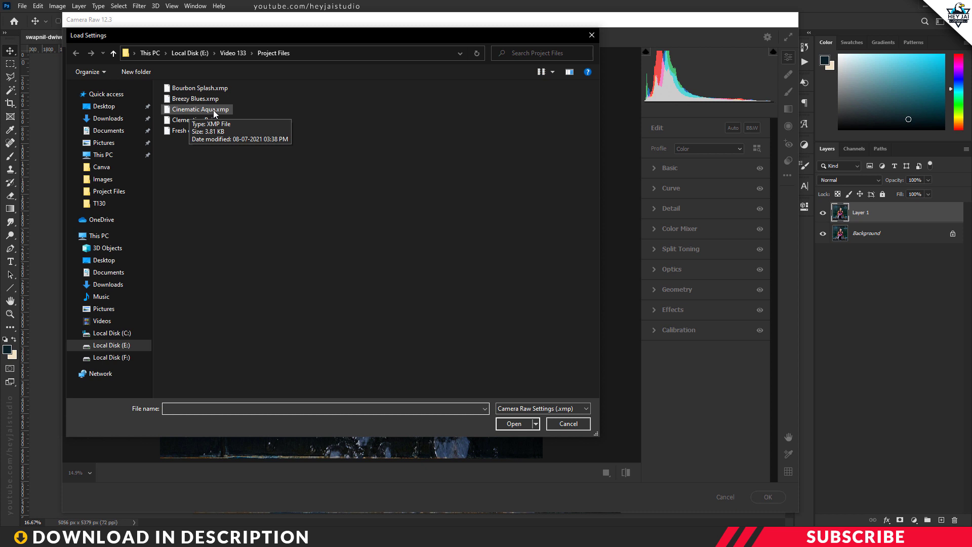
click(214, 110)
click(513, 424)
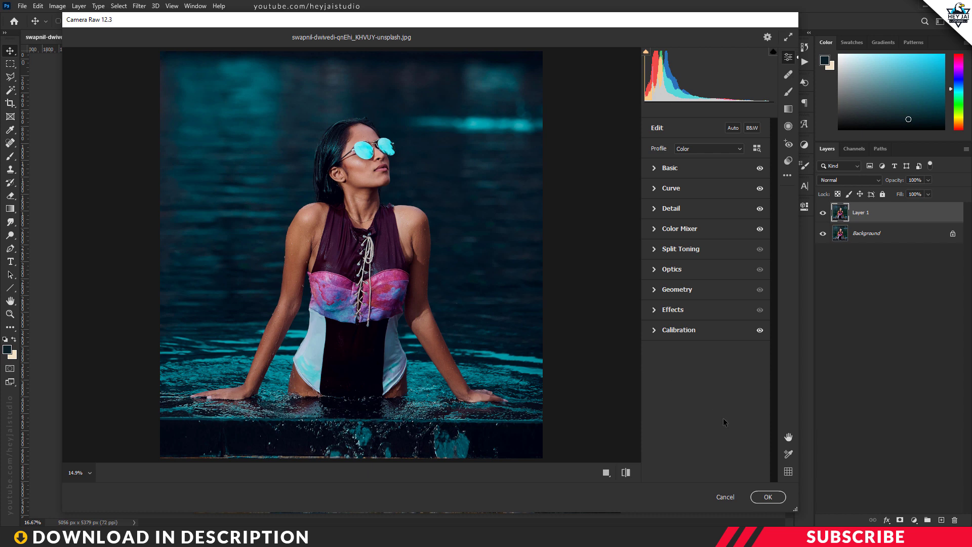
Step: Apply the Cinematic Aqua grade to Layer 1 with OK
click(769, 498)
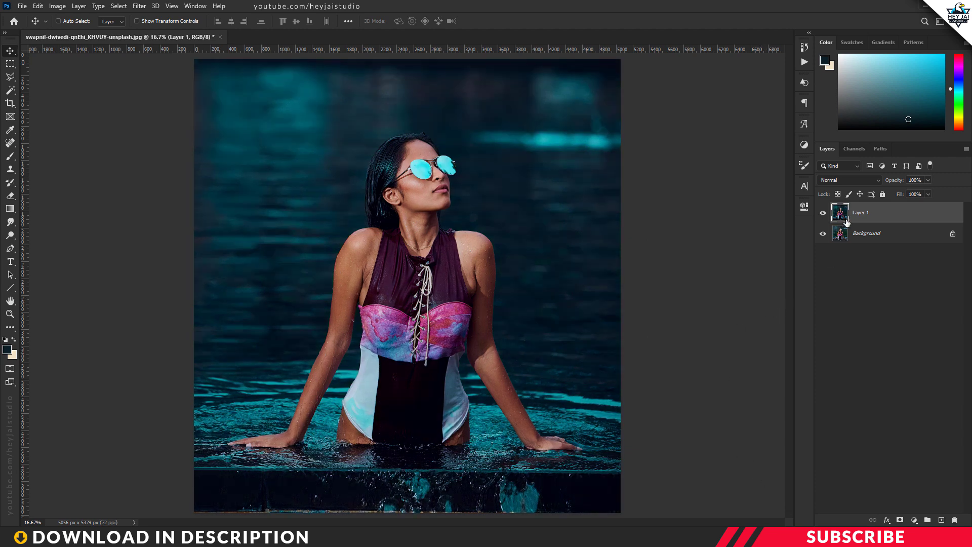
click(823, 212)
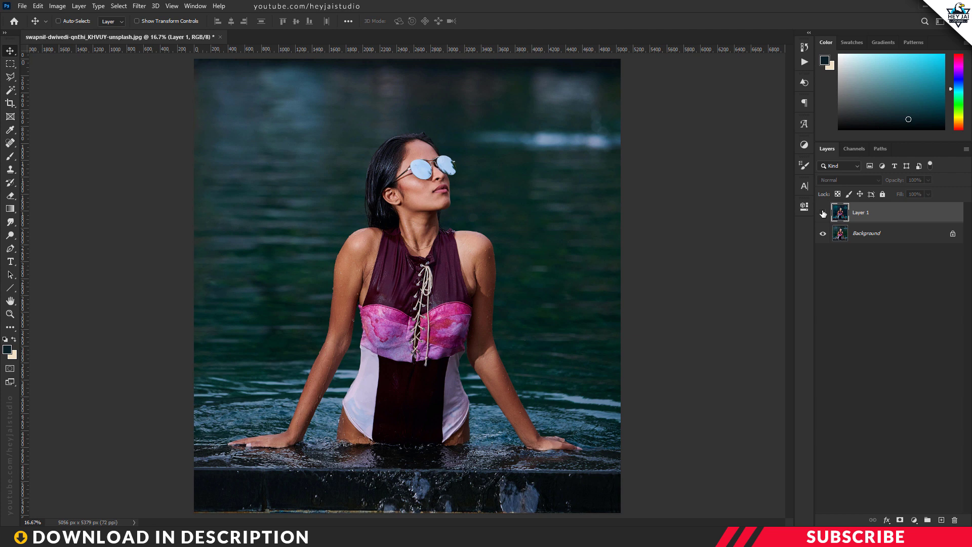
click(822, 212)
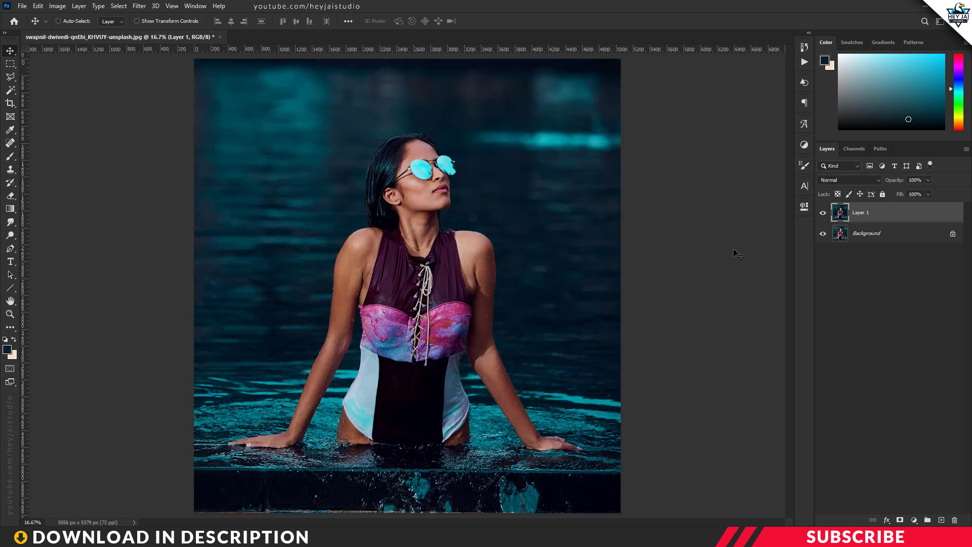